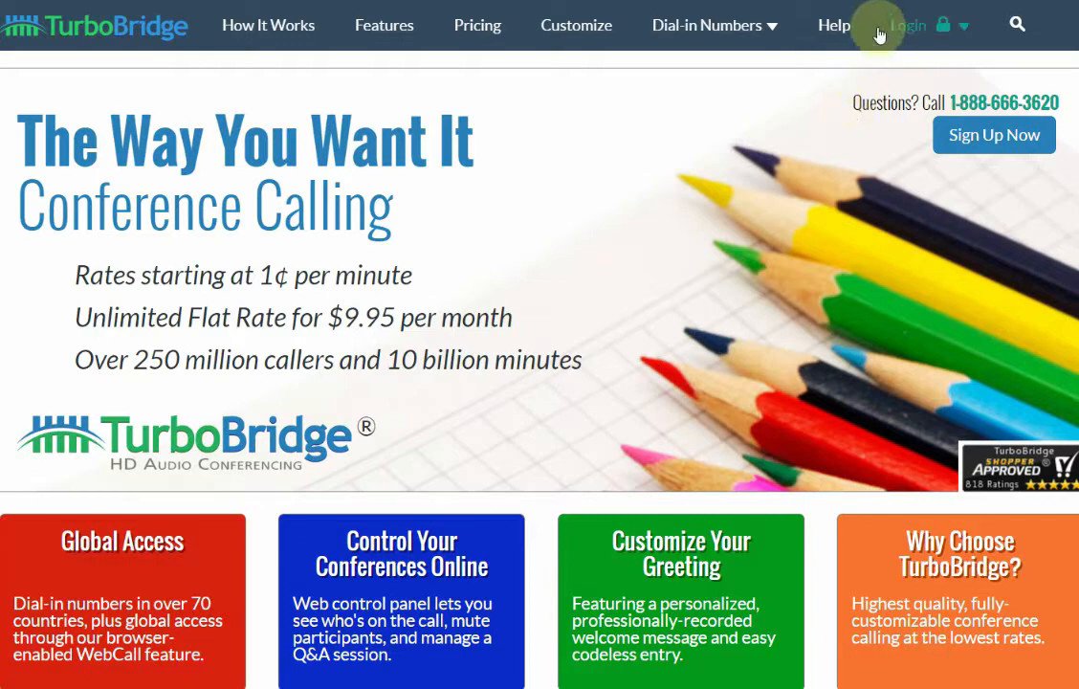
Go to the Host Control Panel login page from the Login menu
left_click(962, 29)
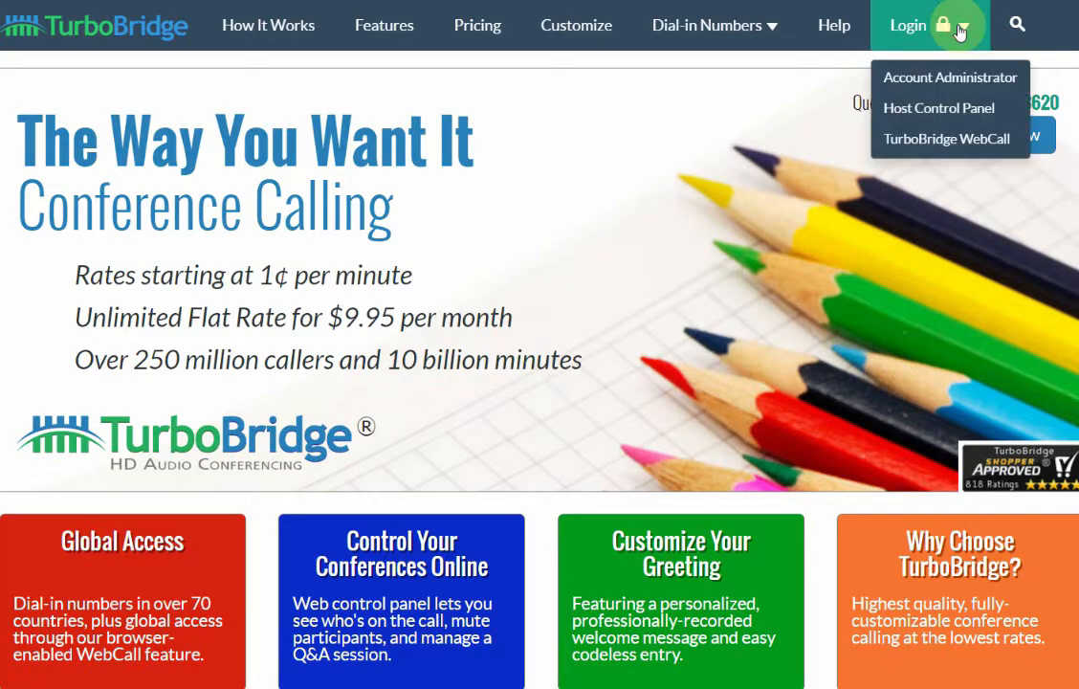
left_click(995, 106)
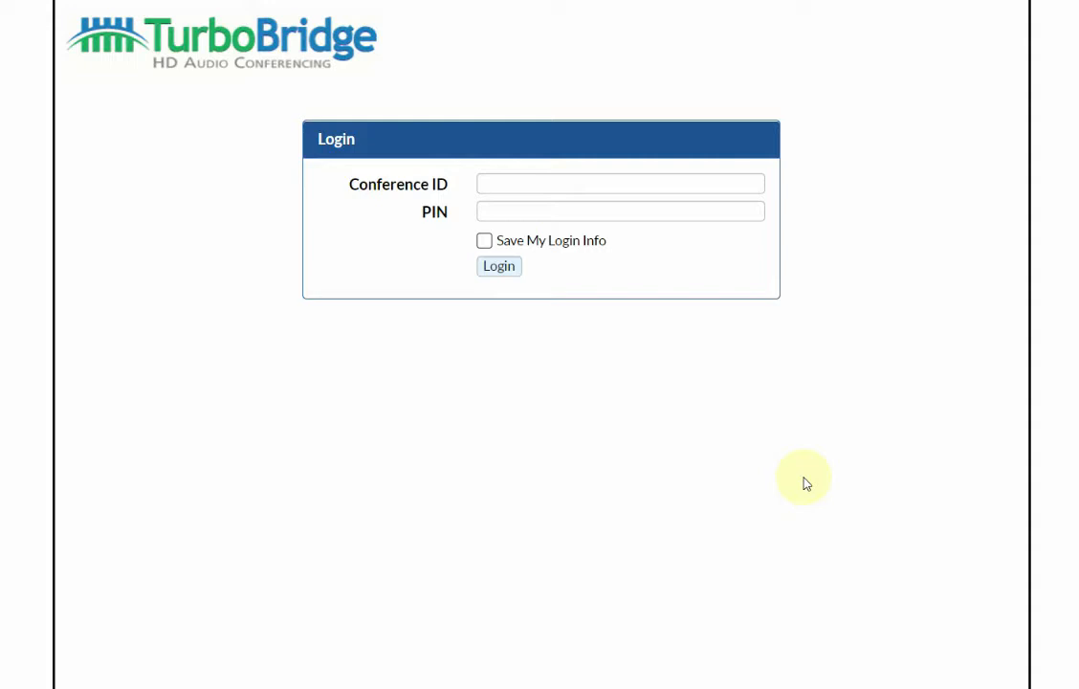
Log in to the Host Control Panel by entering the conference ID and host PIN
left_click(589, 181)
type("193")
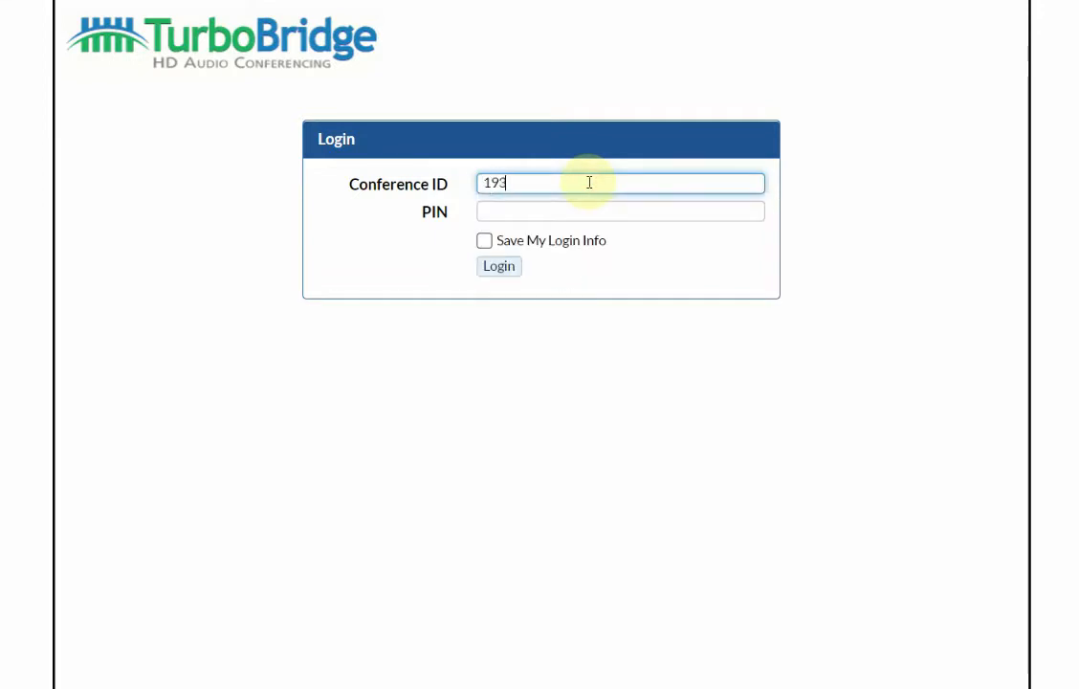
type("9502")
key("Tab")
type("1234")
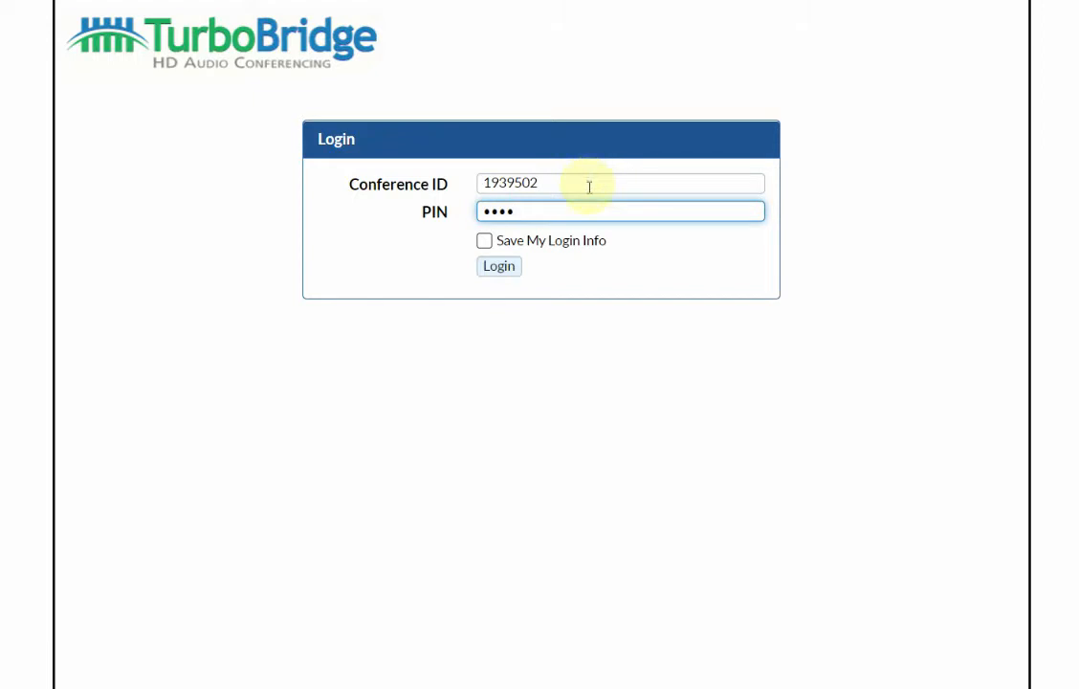
left_click(511, 275)
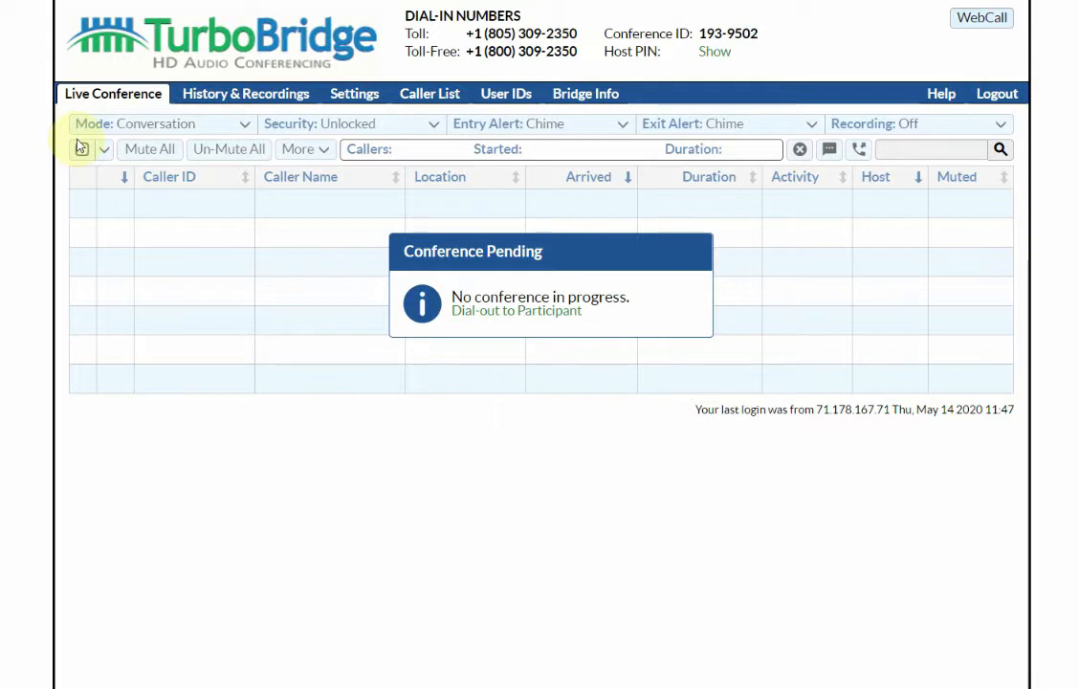
Join the conference via WebCall so TurboBridge, LOS ANGELES CA and WASHINGTON DC connect
left_click(980, 17)
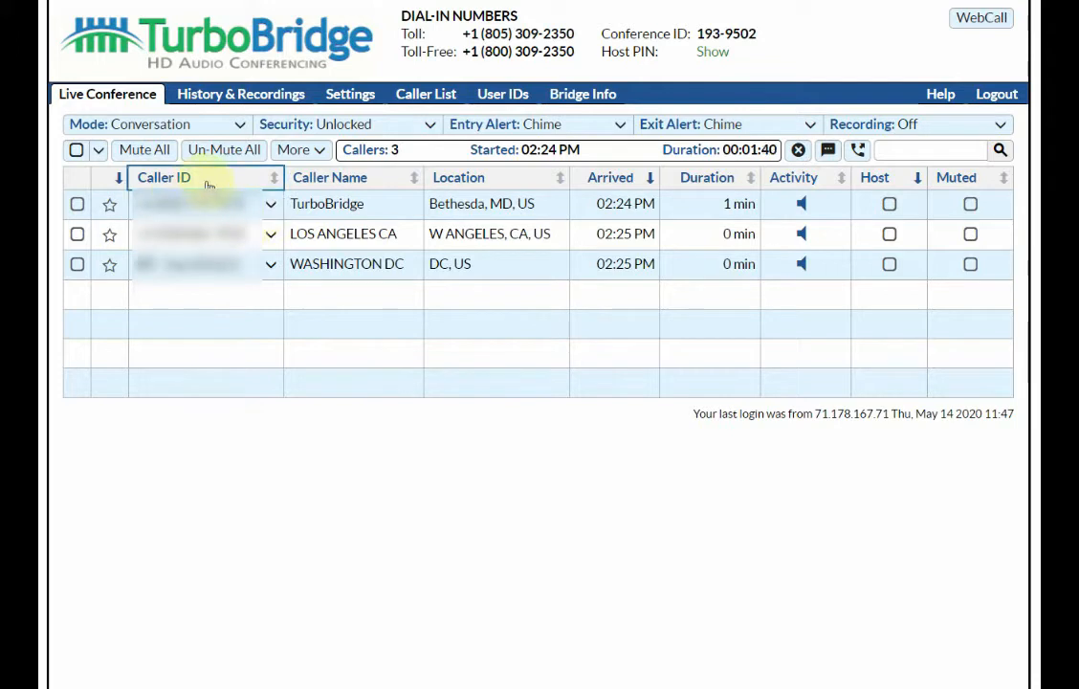
Re-sort callers by Caller ID, Name, Location and Arrived, finishing sorted by Duration
left_click(206, 180)
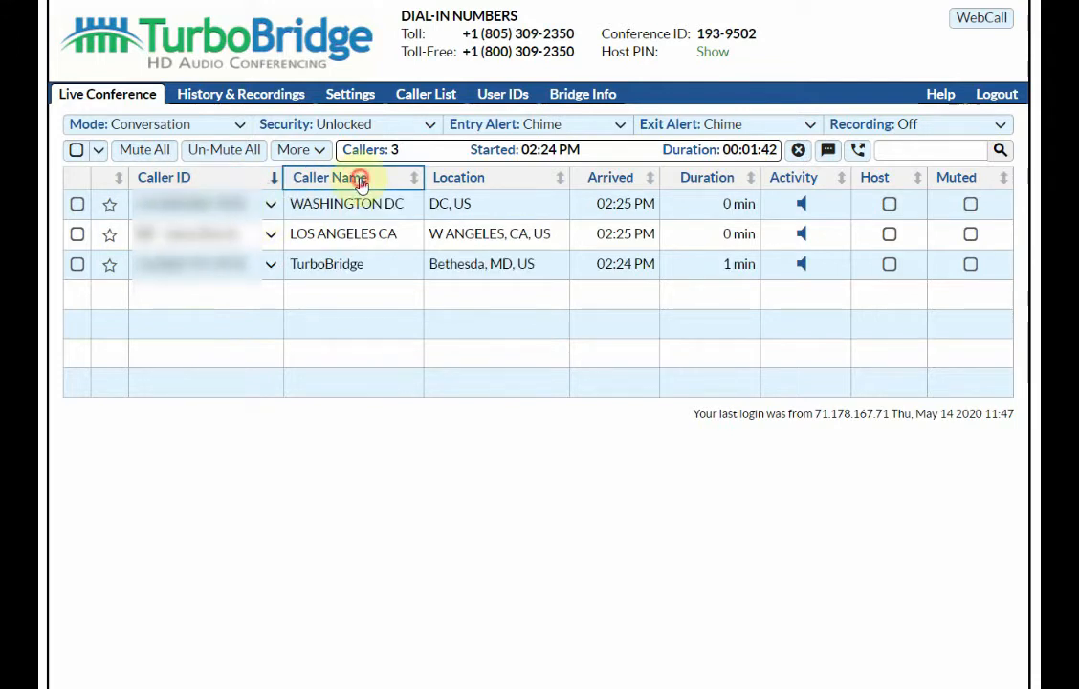
left_click(357, 178)
left_click(475, 182)
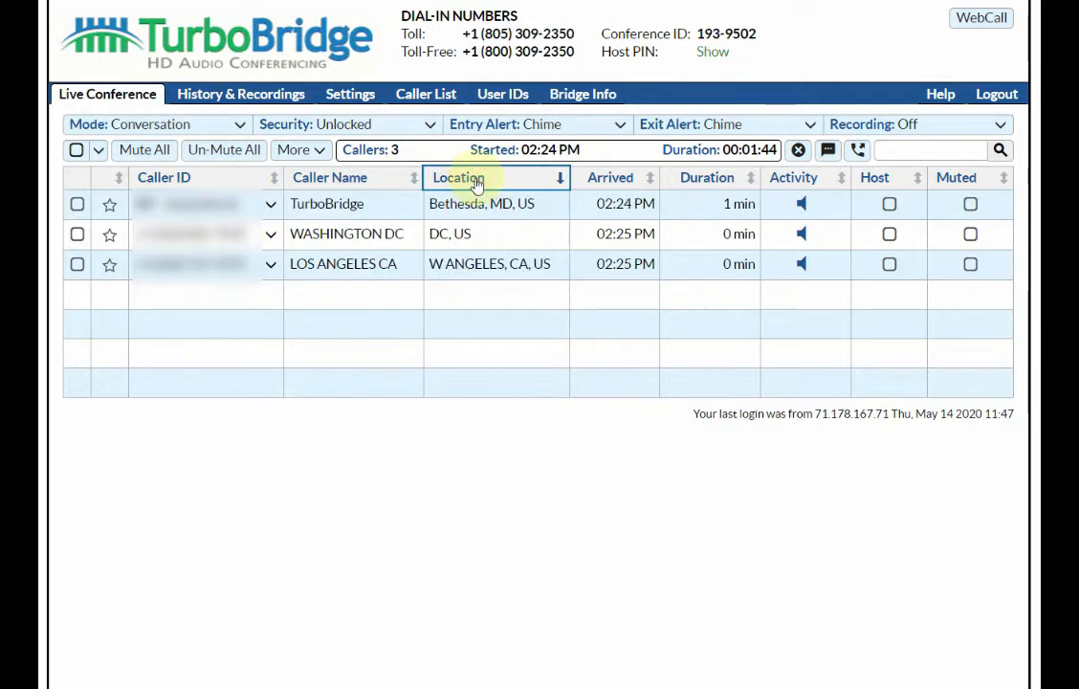
left_click(607, 182)
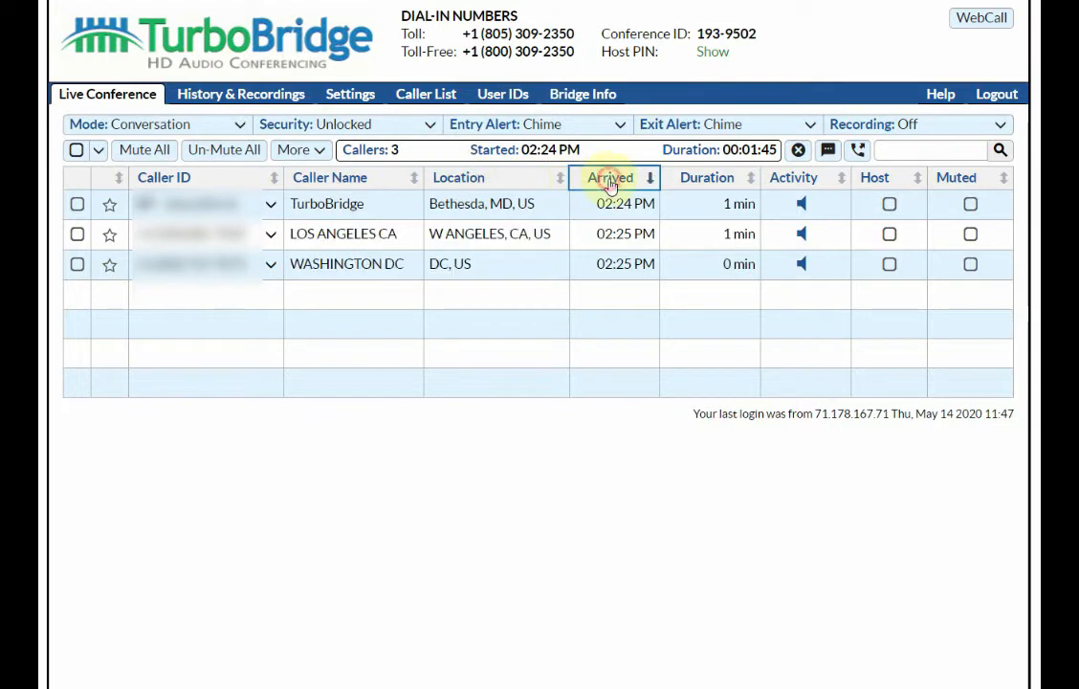
left_click(718, 178)
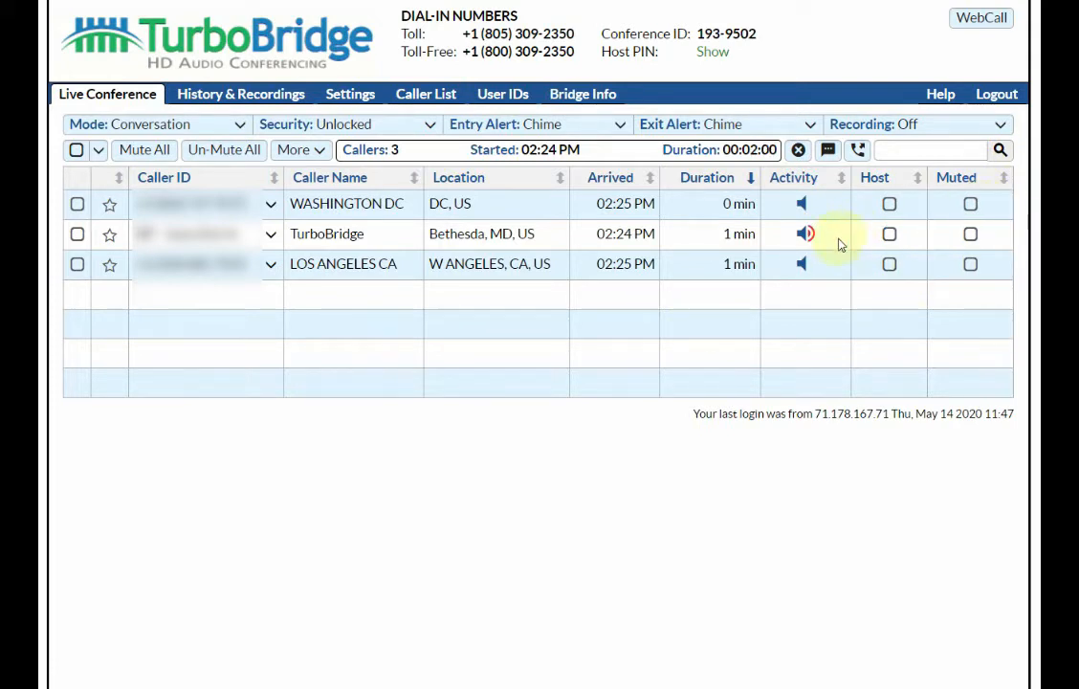
left_click(969, 205)
left_click(972, 236)
left_click(972, 266)
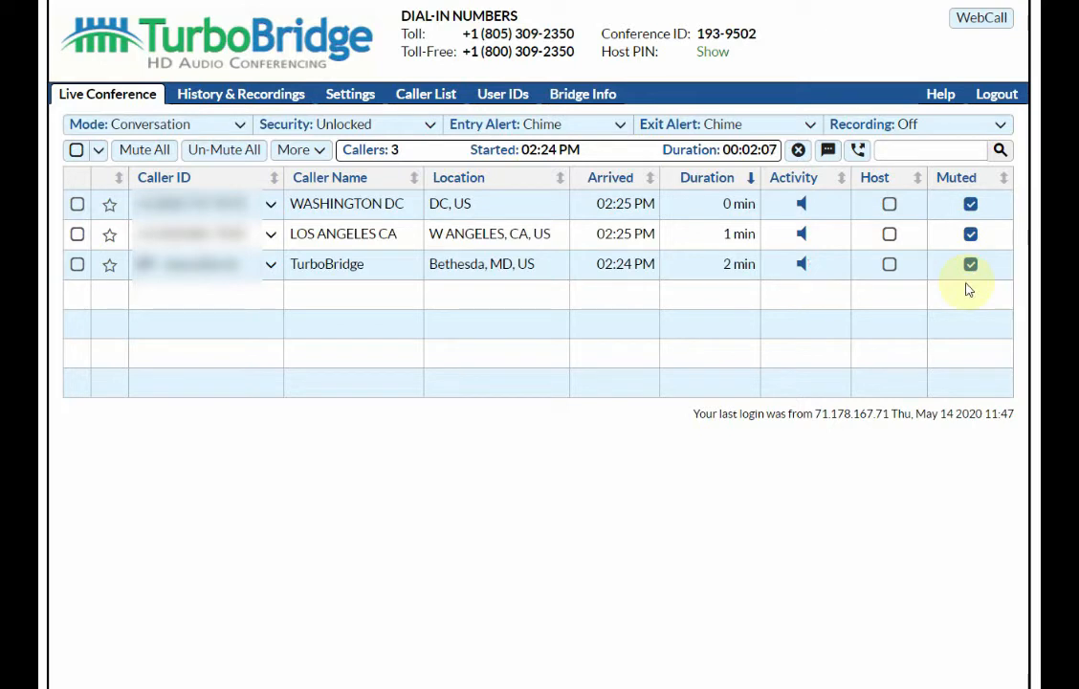
left_click(972, 265)
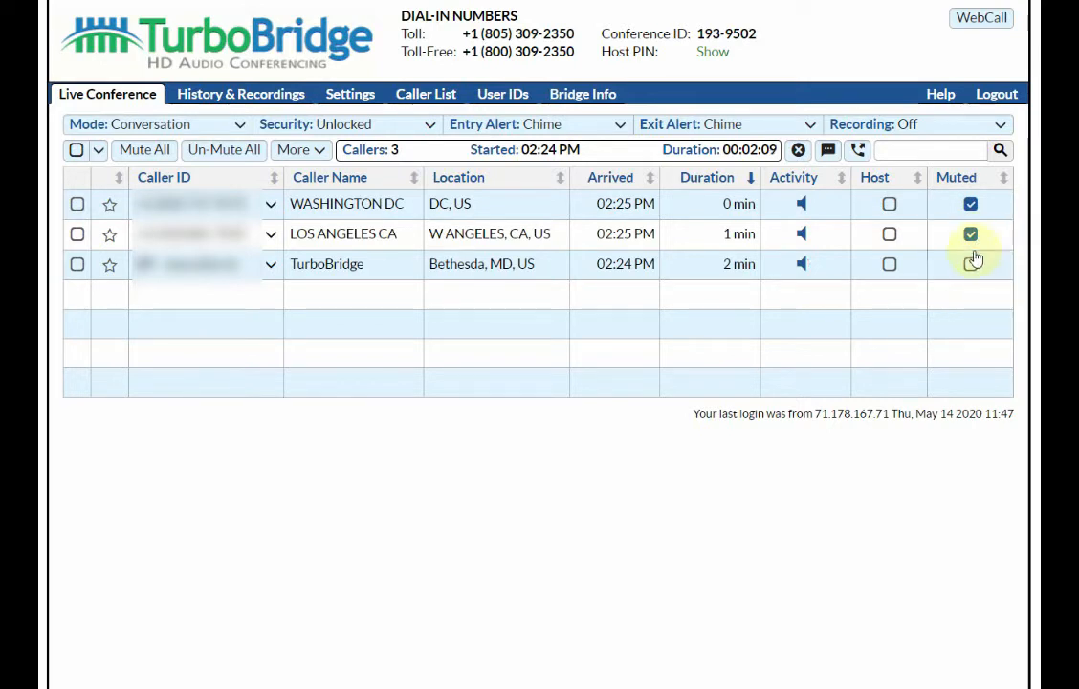
left_click(972, 265)
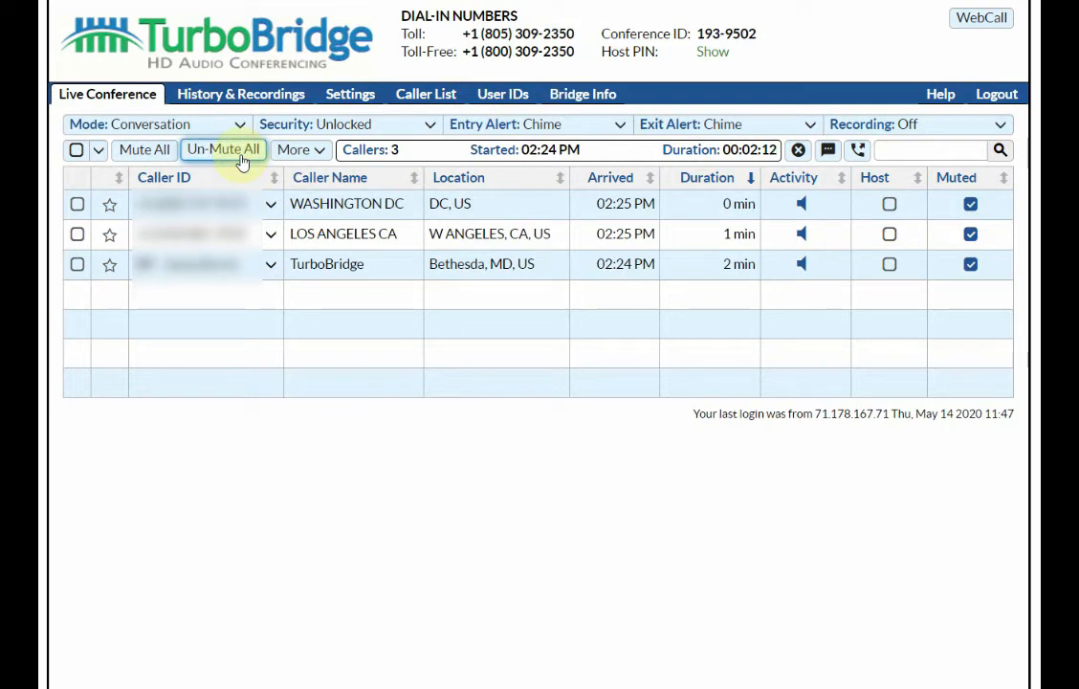
left_click(242, 159)
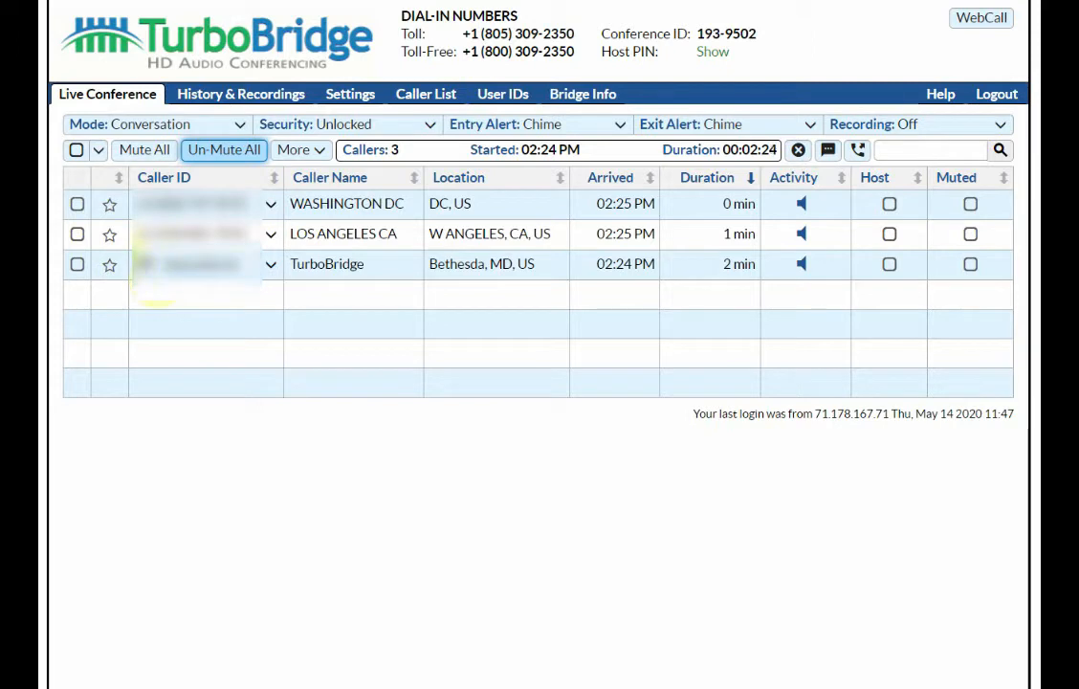
Star LOS ANGELES CA, sort starred callers first, and tick its Host box
left_click(109, 233)
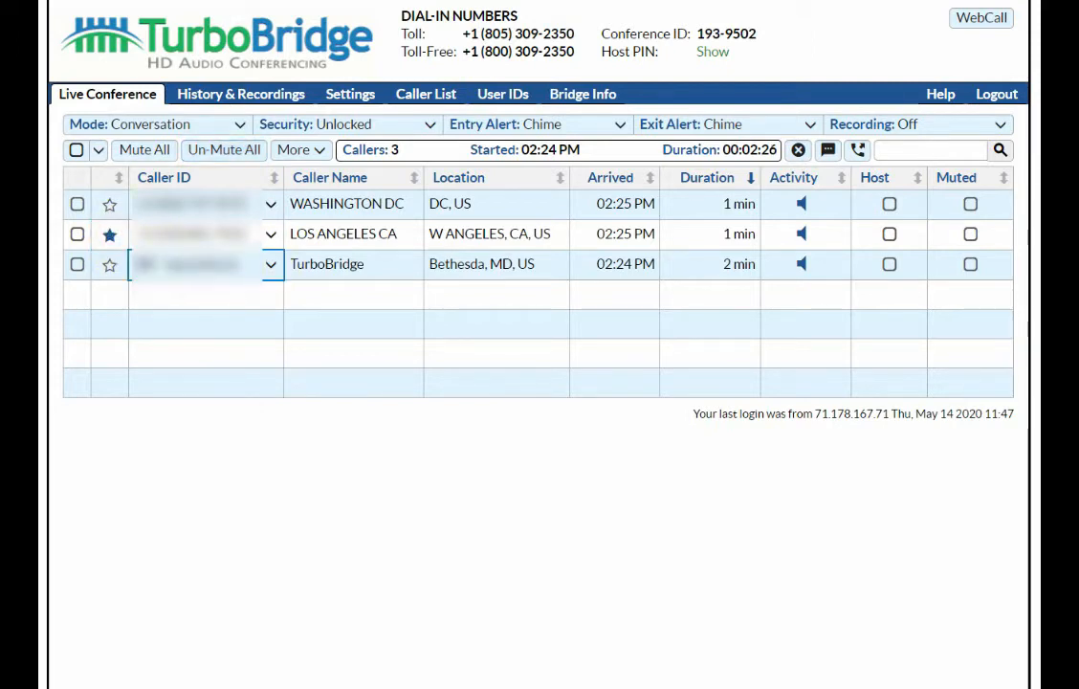
left_click(113, 183)
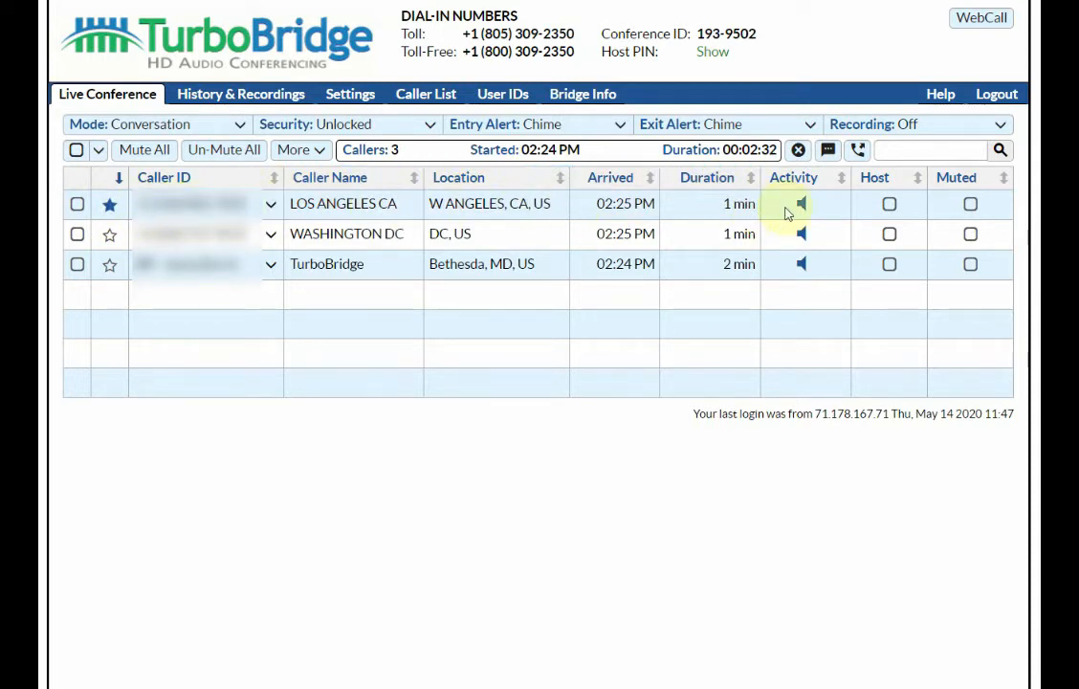
left_click(890, 205)
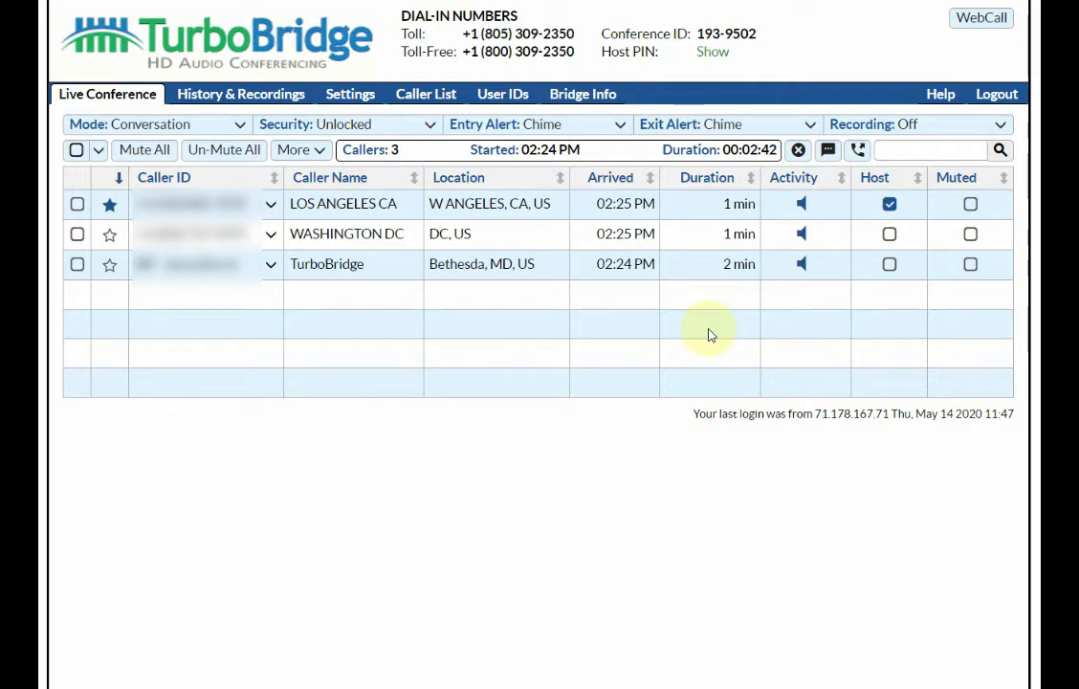
Select LOS ANGELES CA and WASHINGTON DC, mute then unmute them, and deselect both
left_click(78, 203)
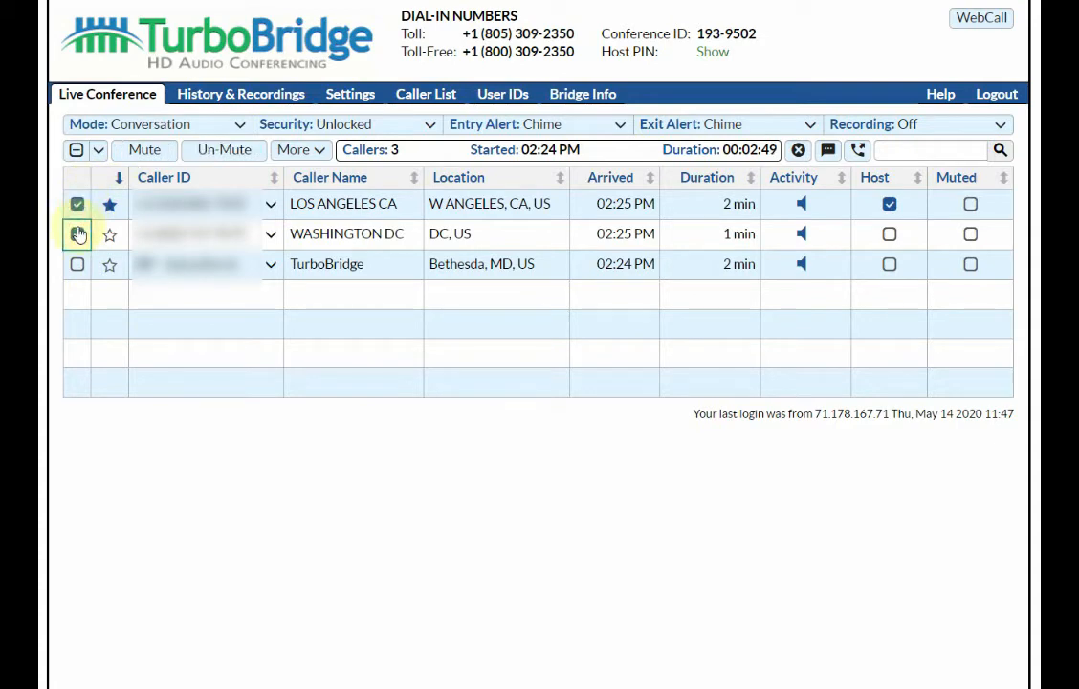
left_click(78, 234)
left_click(77, 203)
left_click(78, 233)
left_click(76, 204)
left_click(77, 234)
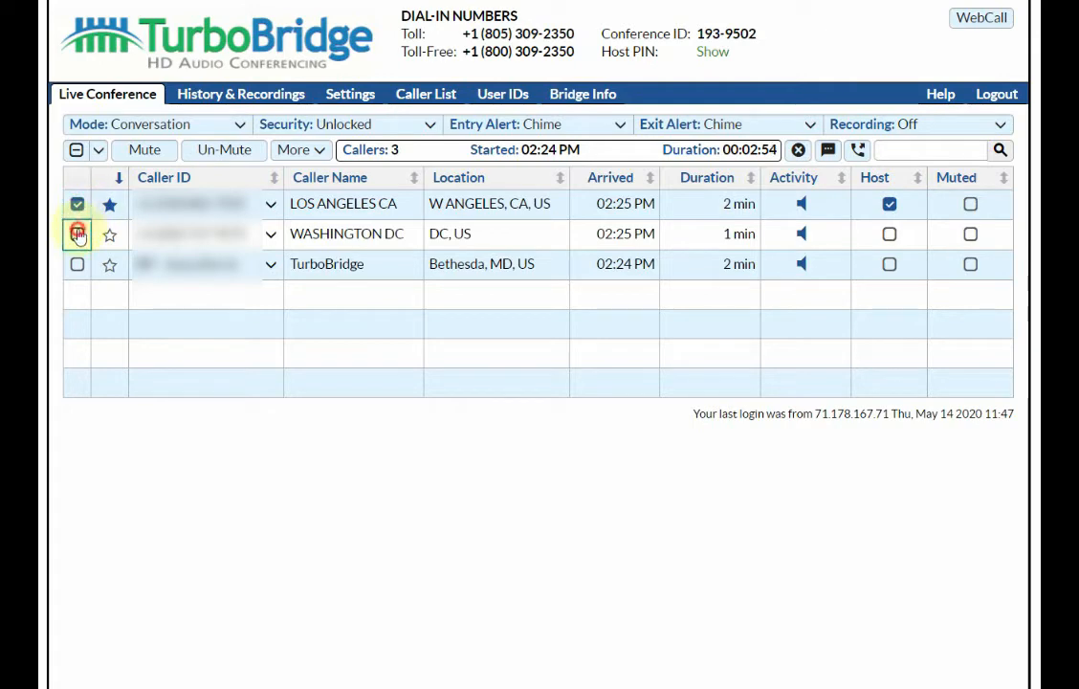
left_click(150, 159)
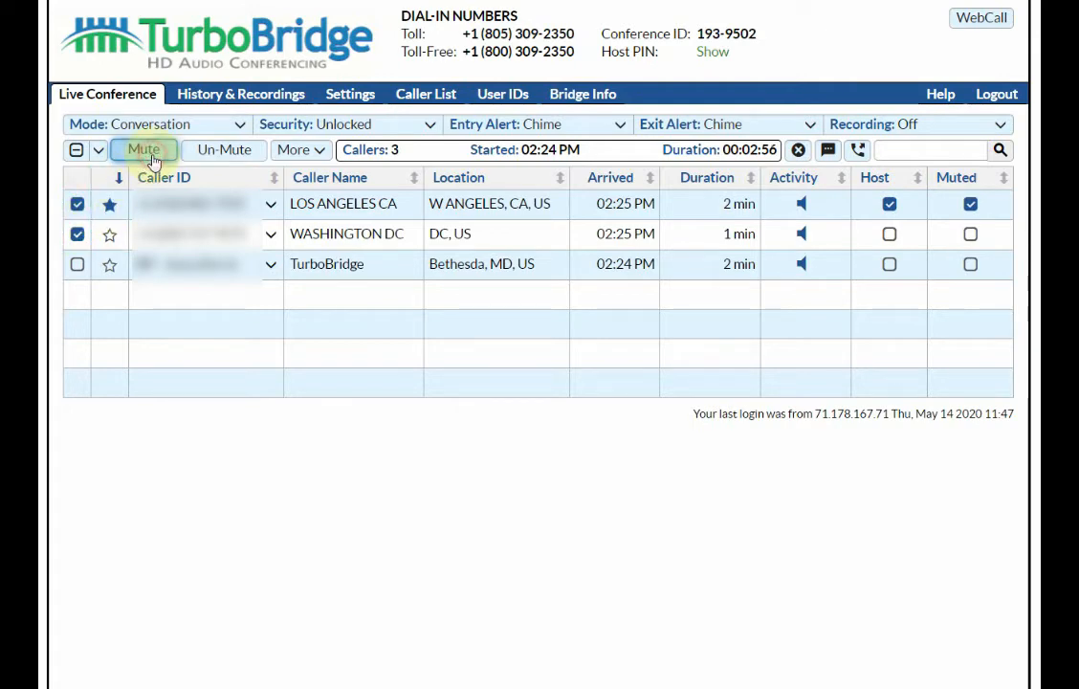
left_click(224, 153)
left_click(77, 204)
left_click(77, 234)
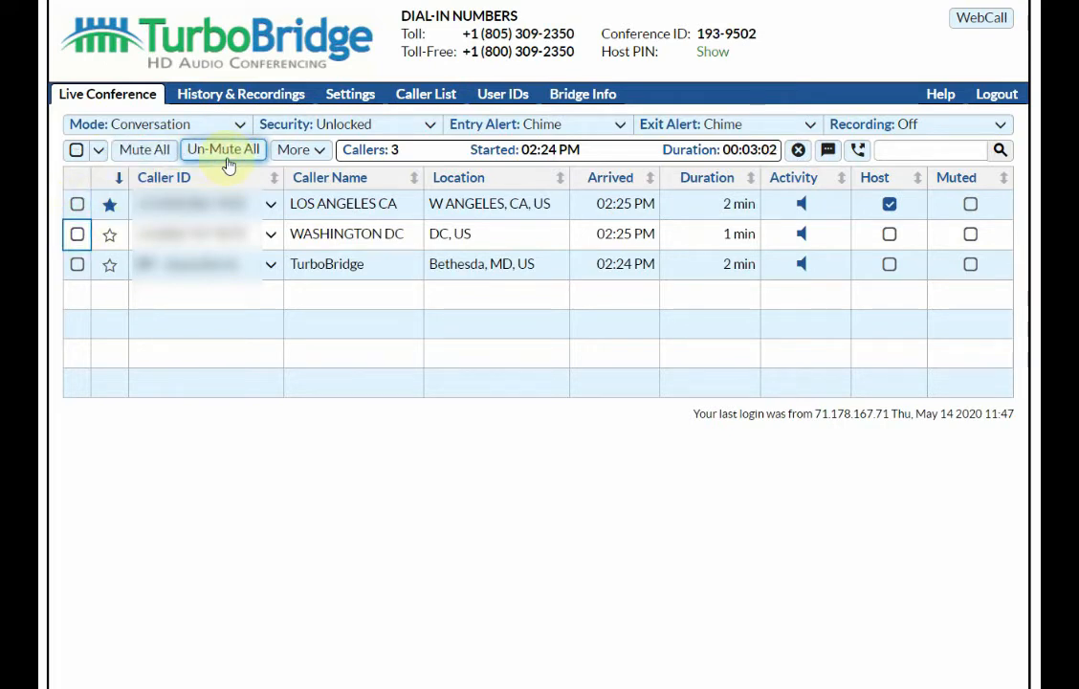
left_click(98, 151)
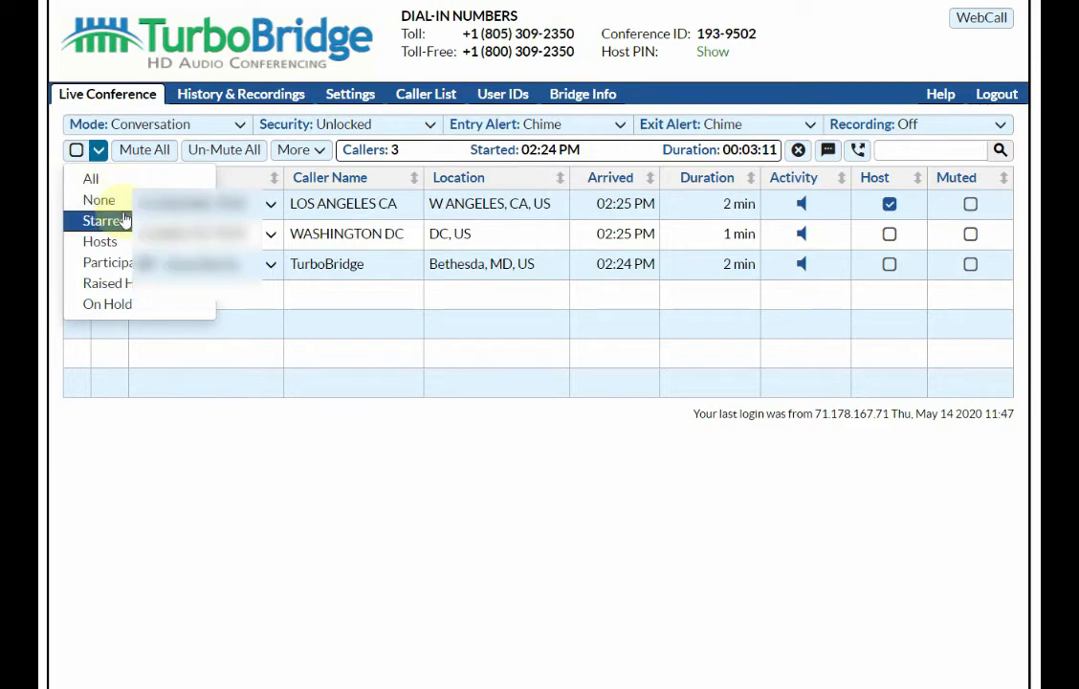
left_click(377, 272)
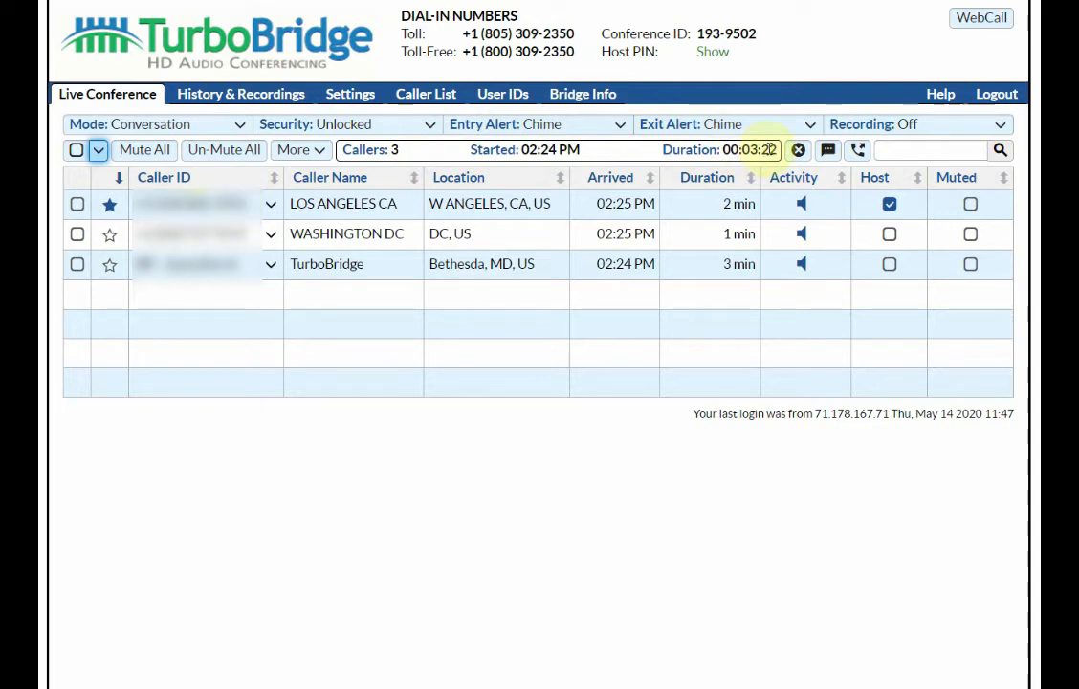
Try Presentation mode, toggle TurboBridge's Muted box off and on, then choose Question & Answer mode
left_click(234, 134)
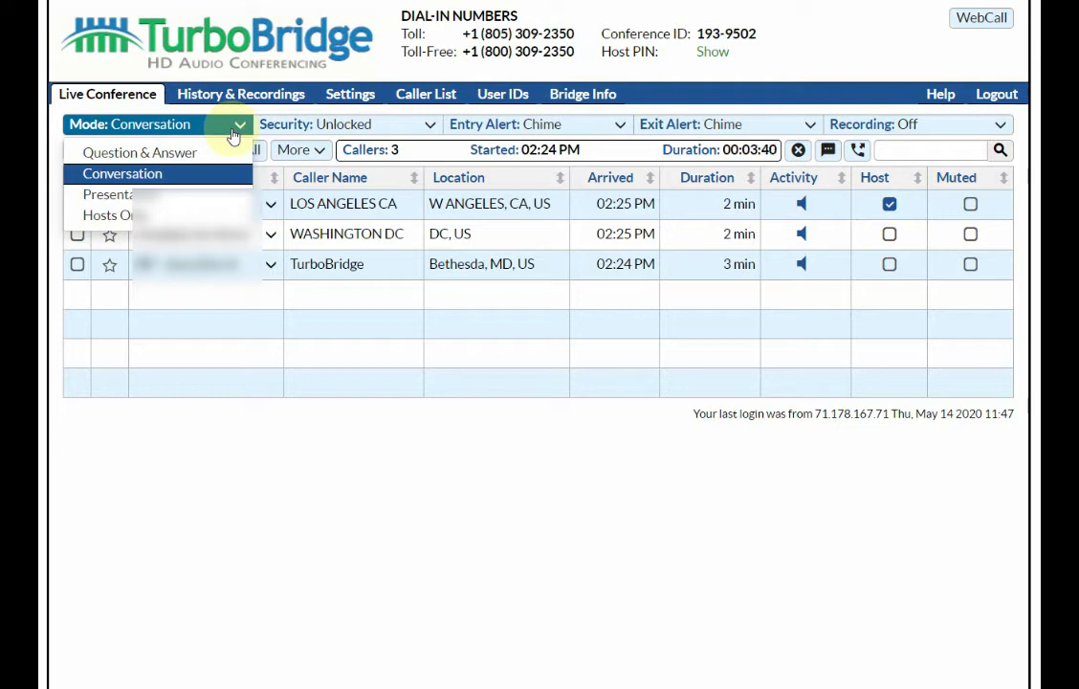
left_click(208, 192)
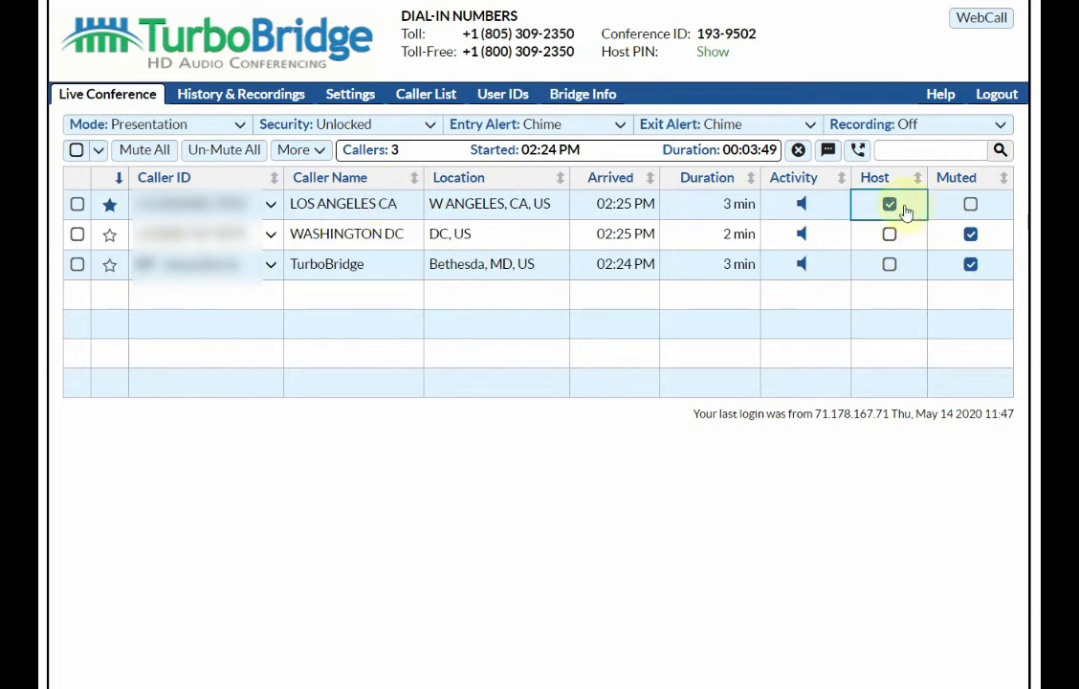
left_click(971, 266)
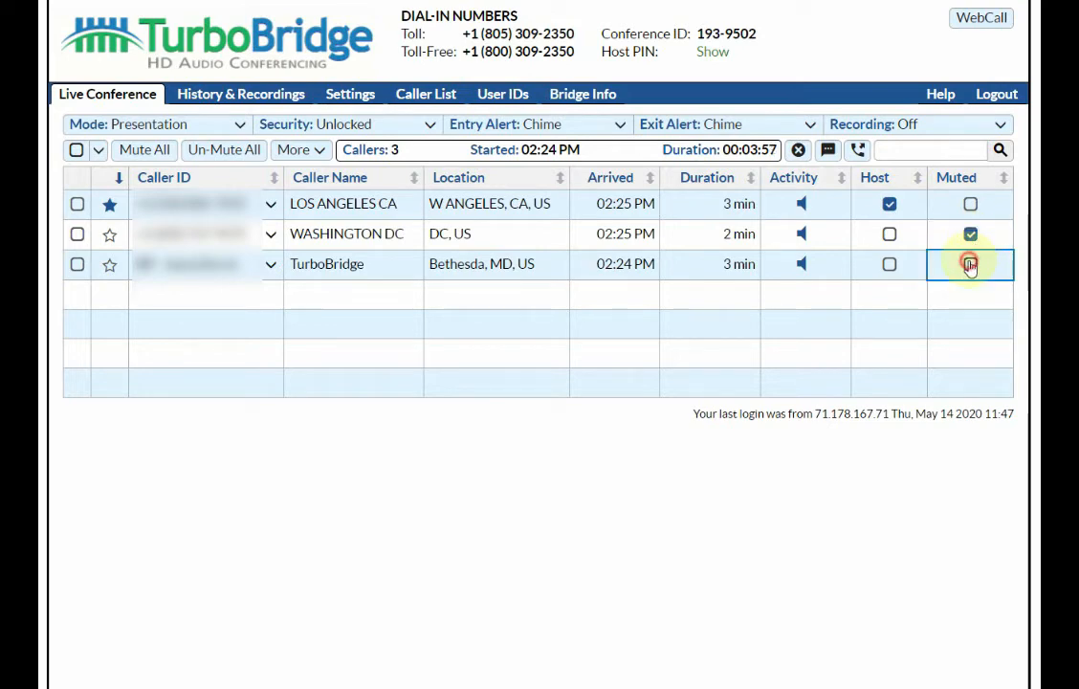
left_click(971, 265)
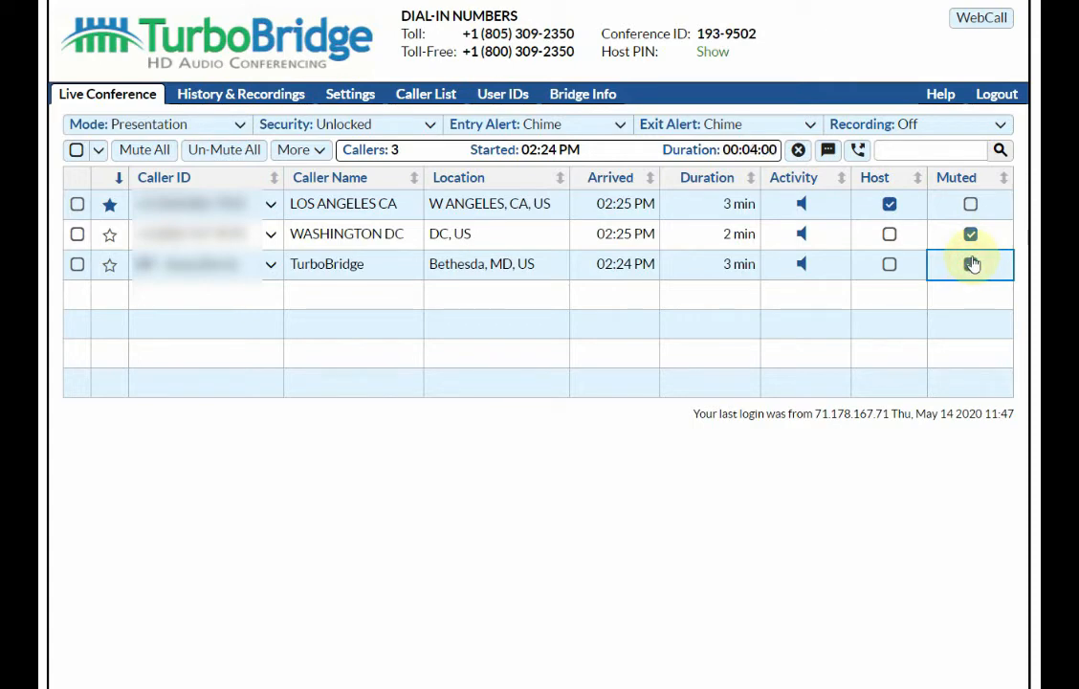
left_click(238, 125)
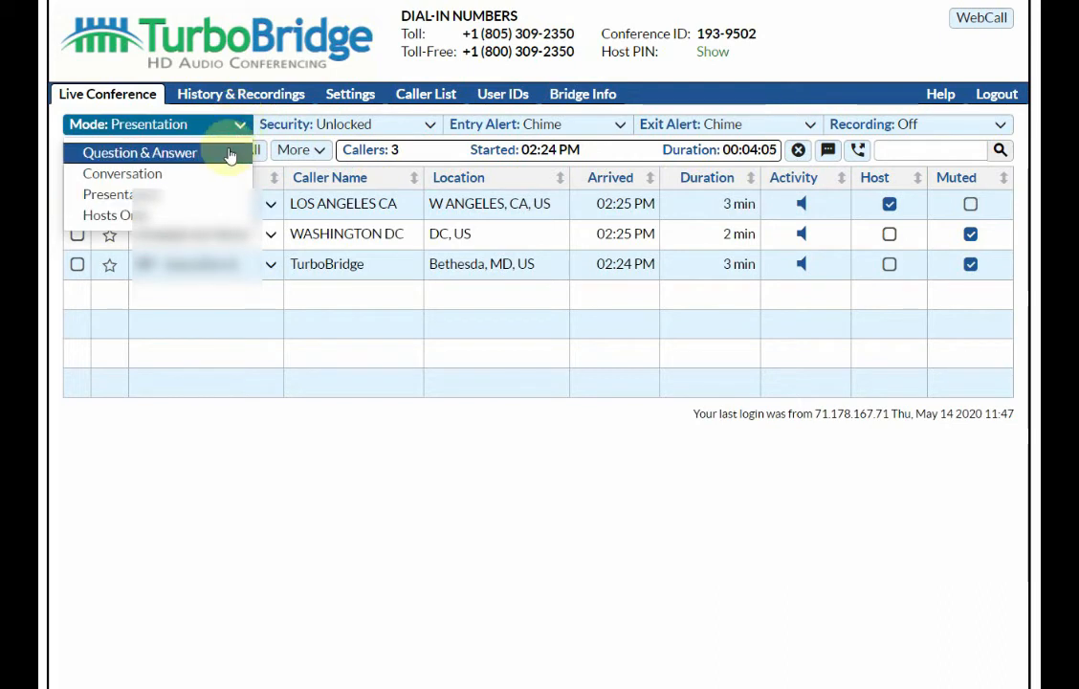
left_click(229, 153)
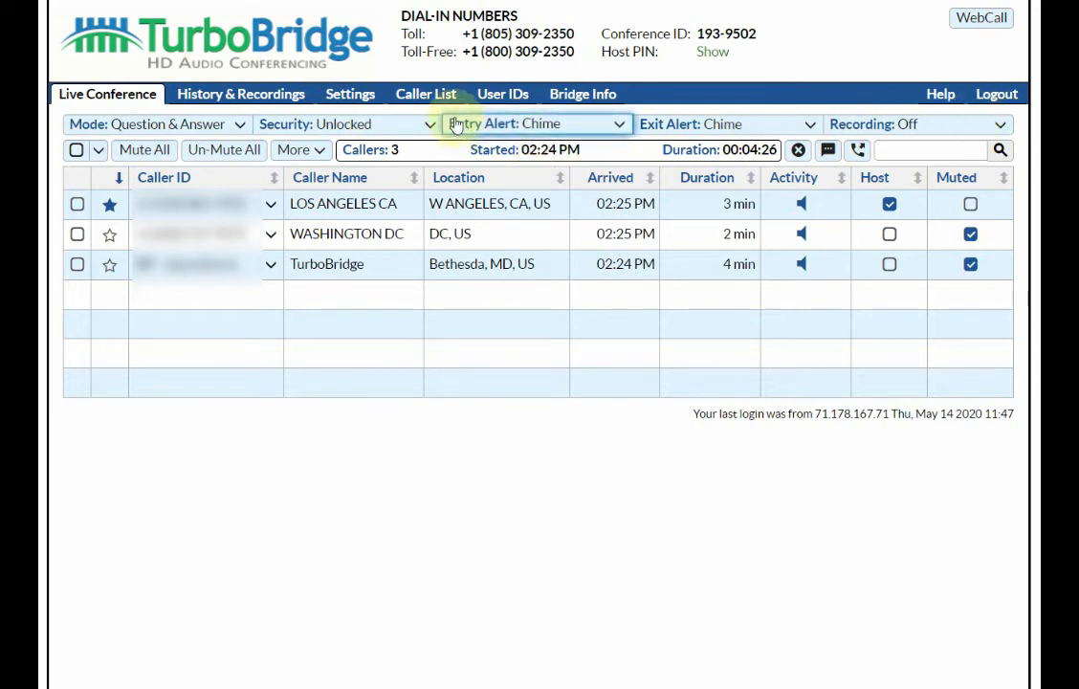
Change both Entry Alert and Exit Alert from Chime to None
left_click(402, 127)
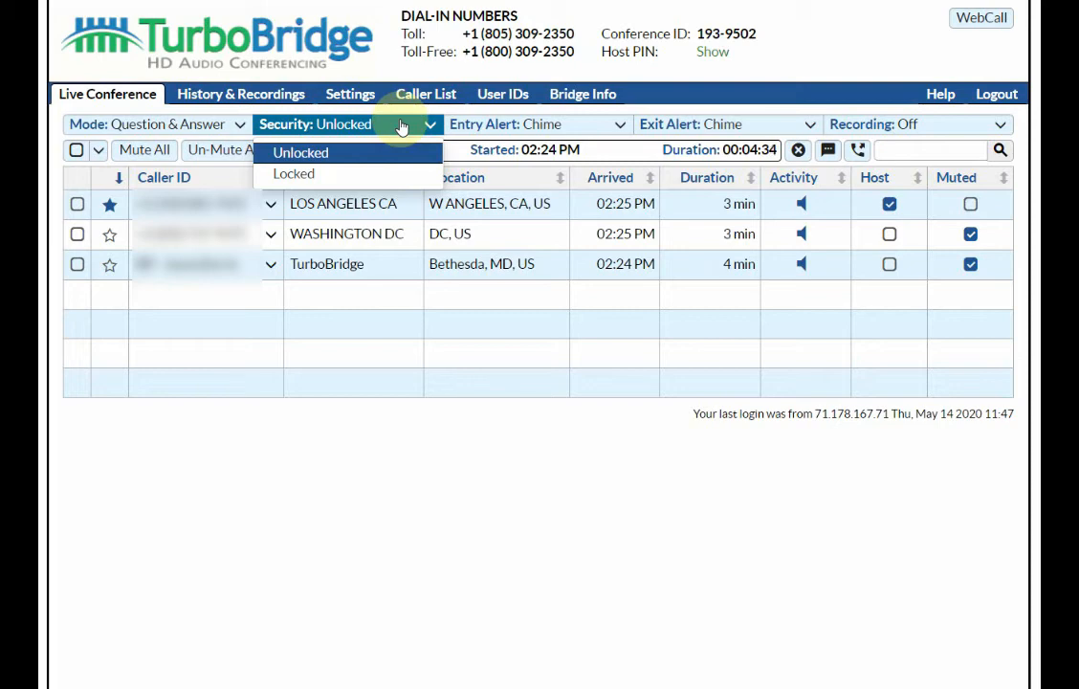
left_click(567, 128)
left_click(670, 123)
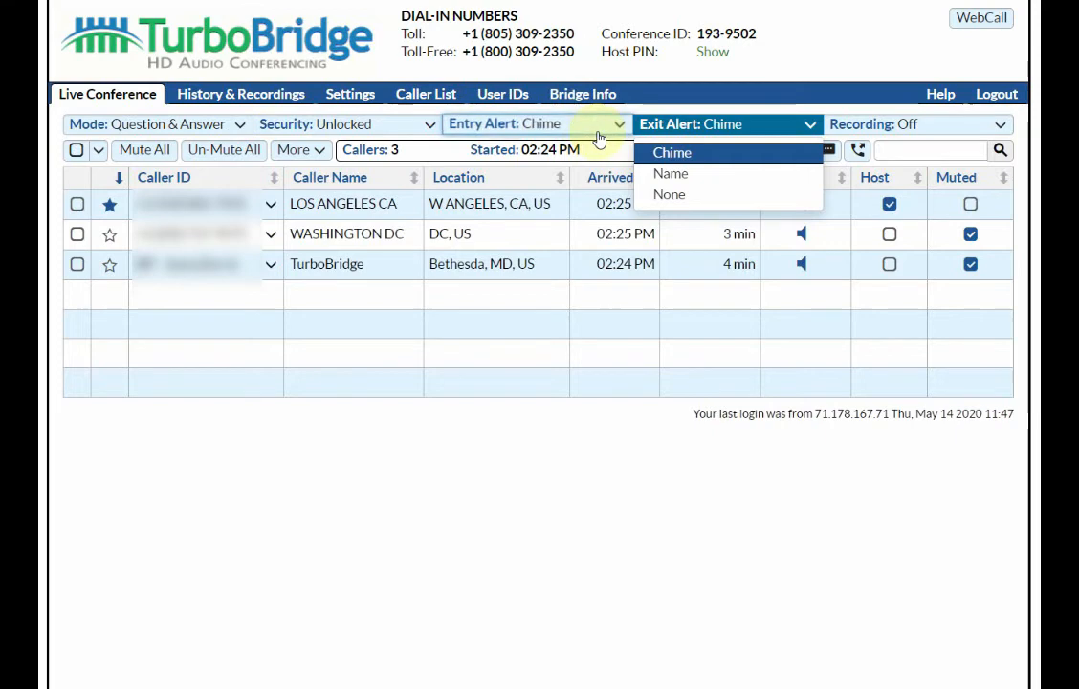
left_click(597, 134)
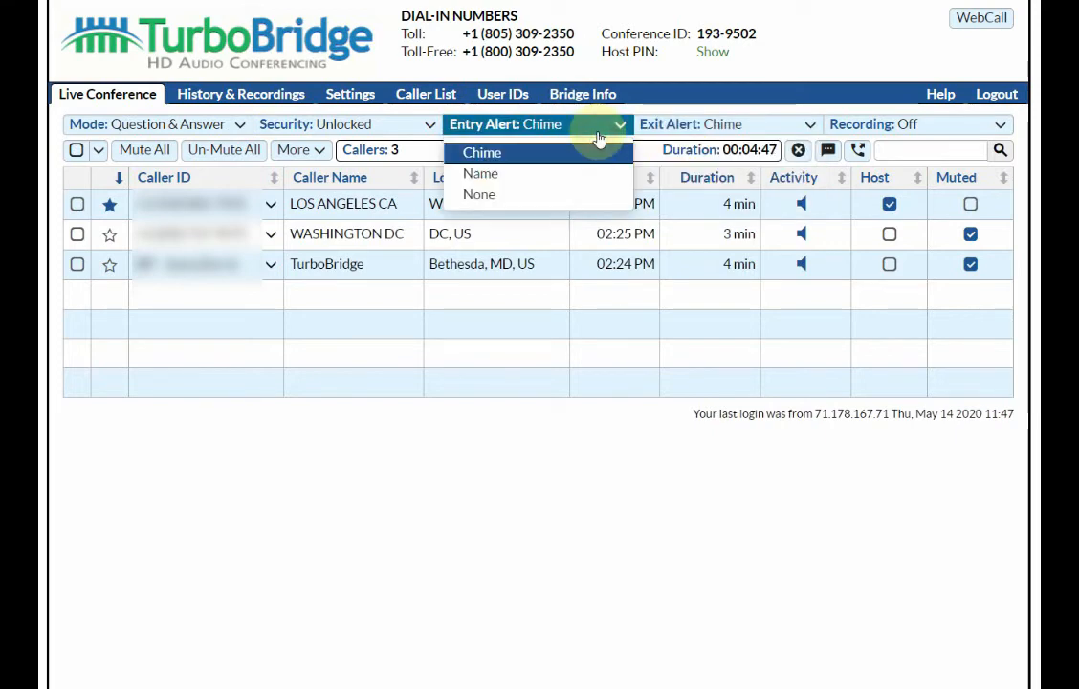
left_click(589, 195)
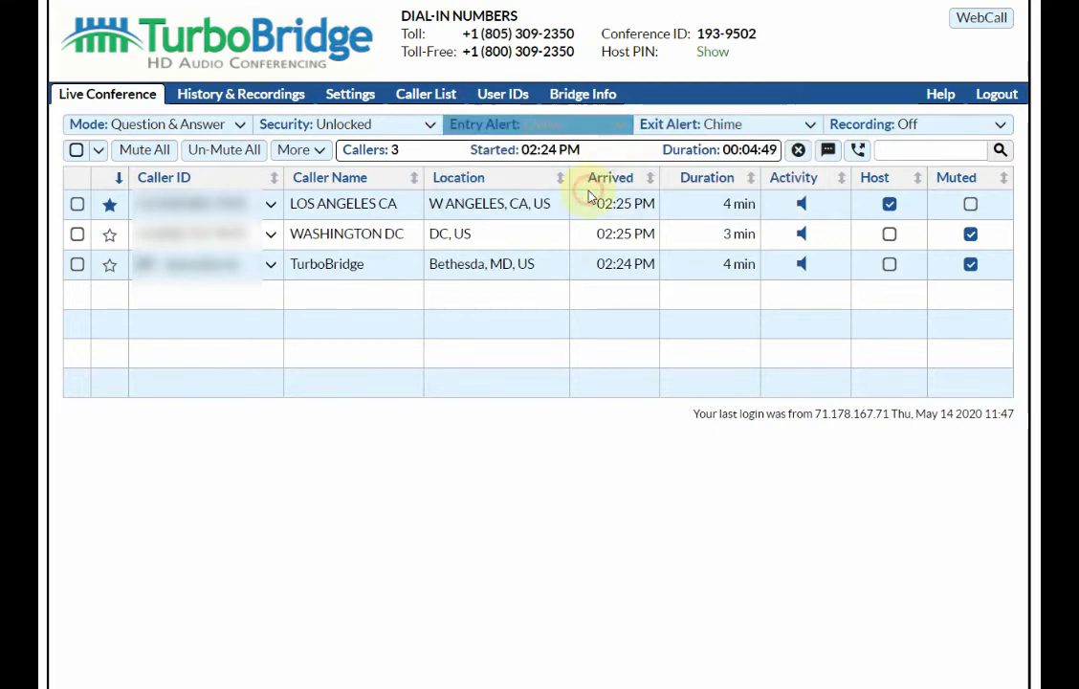
left_click(750, 125)
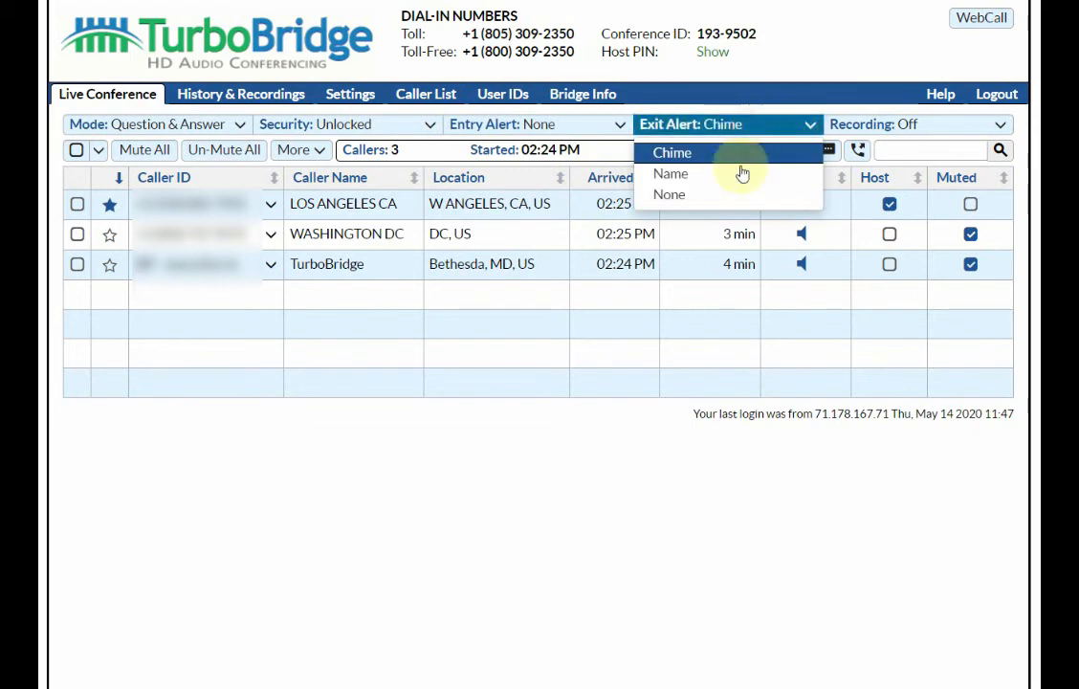
left_click(721, 193)
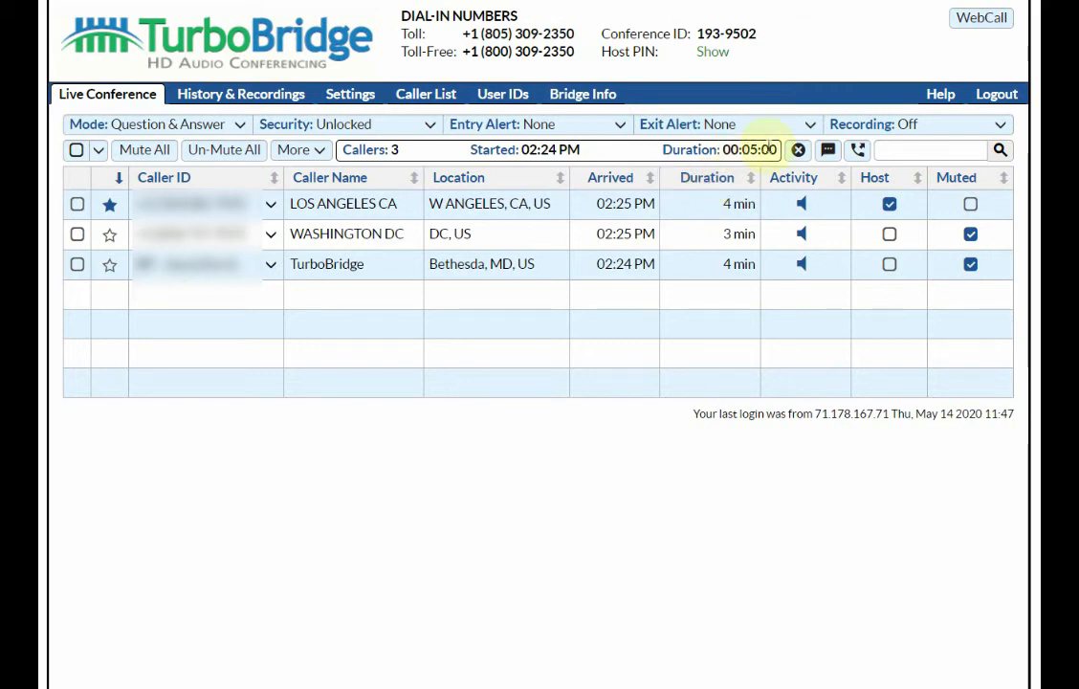
Set the Recording dropdown to On
left_click(907, 125)
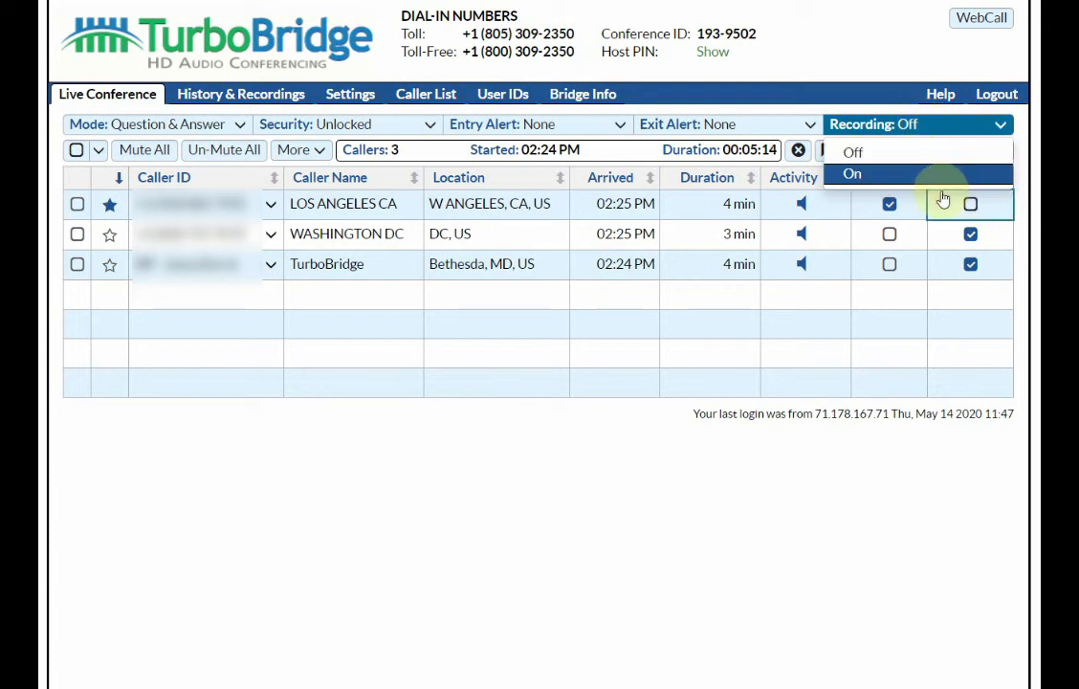
left_click(986, 157)
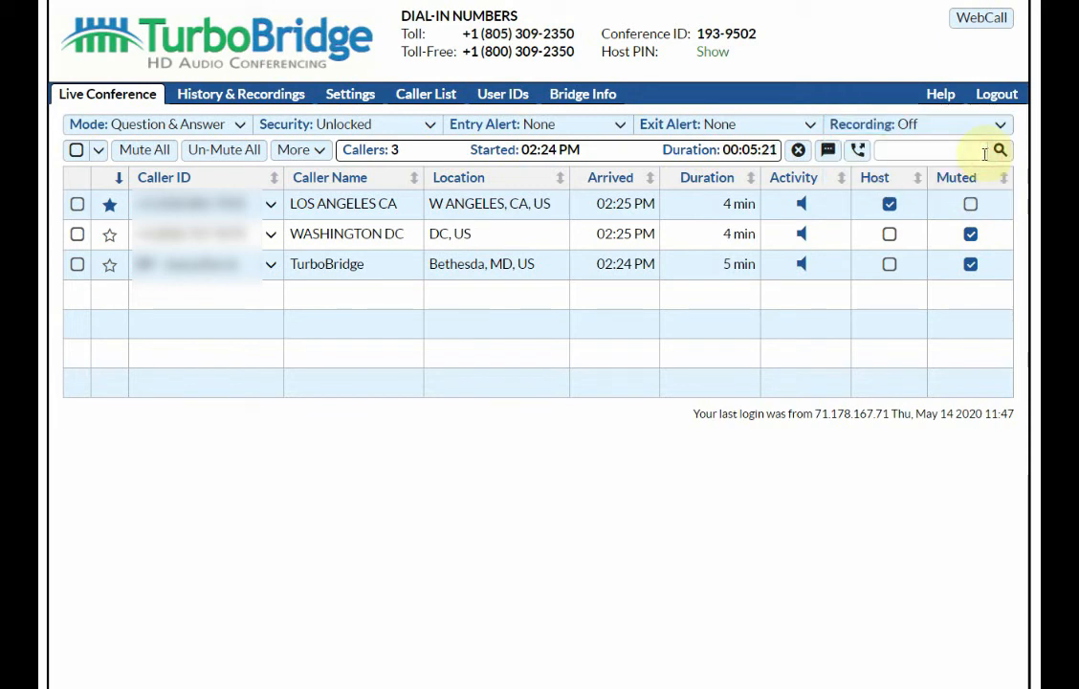
left_click(976, 127)
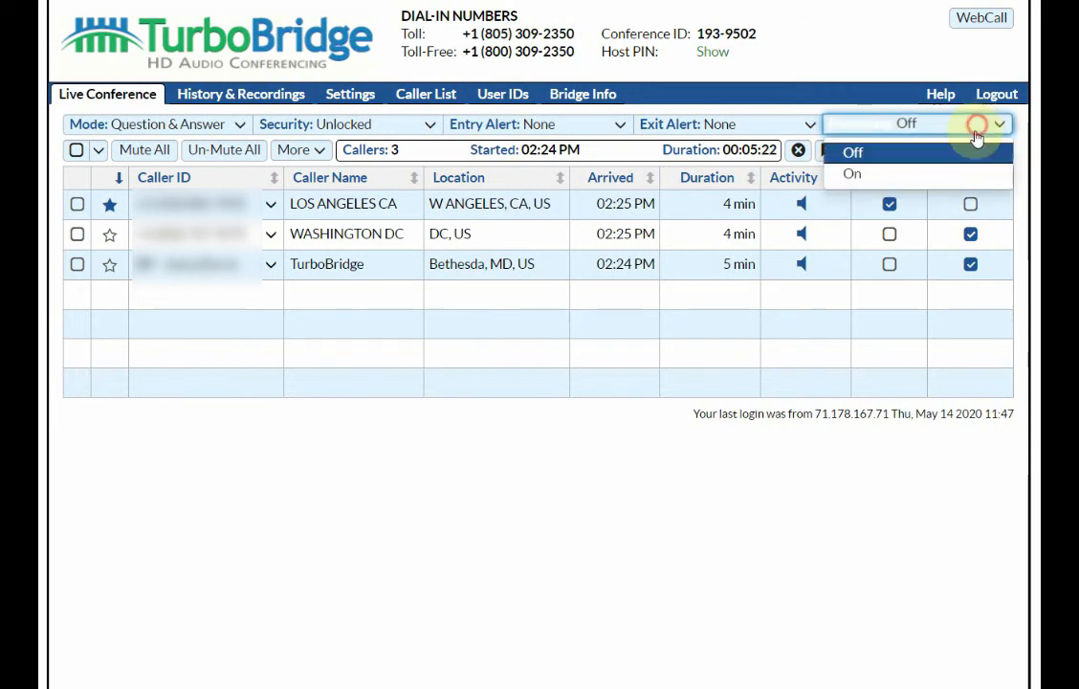
left_click(964, 176)
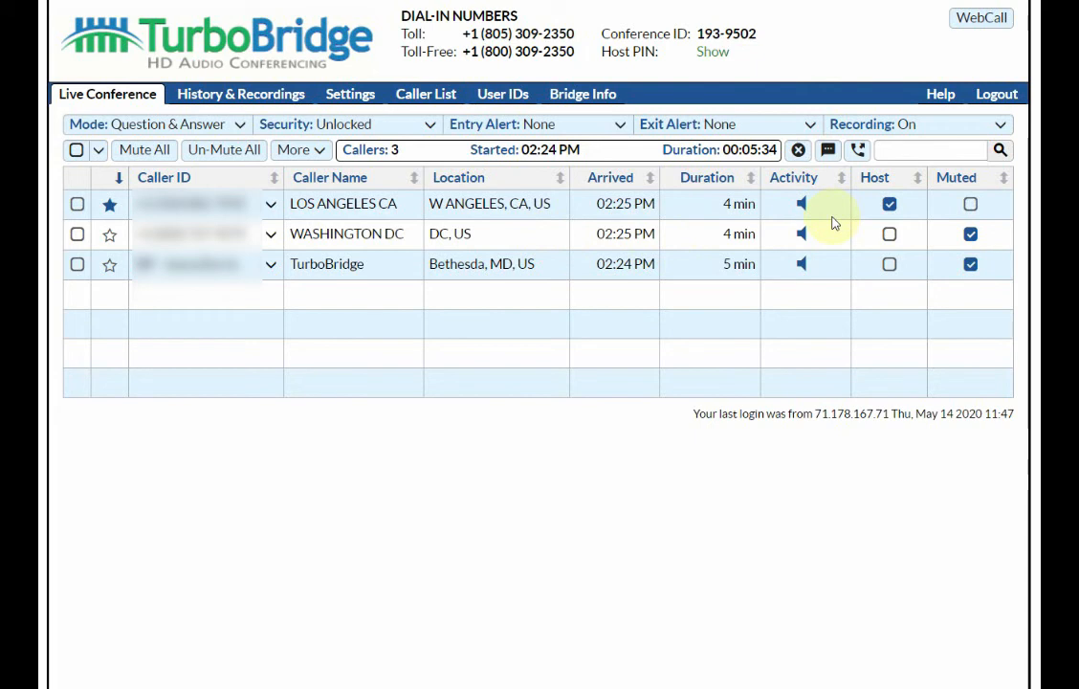
End the conference from the toolbar and confirm with OK
left_click(798, 151)
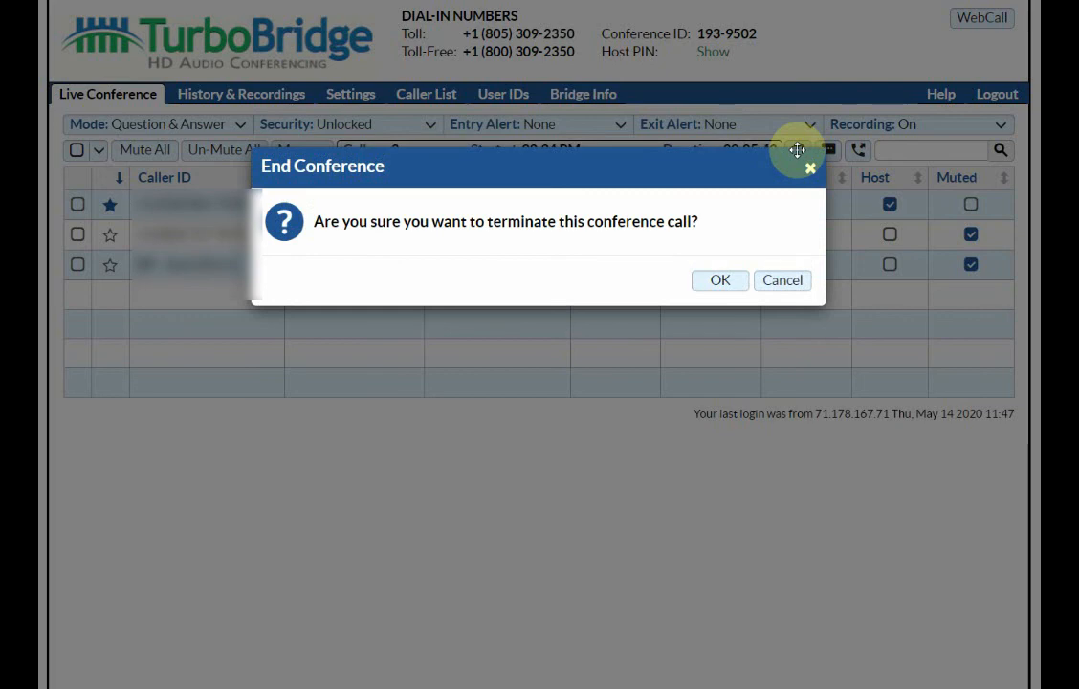
left_click(723, 279)
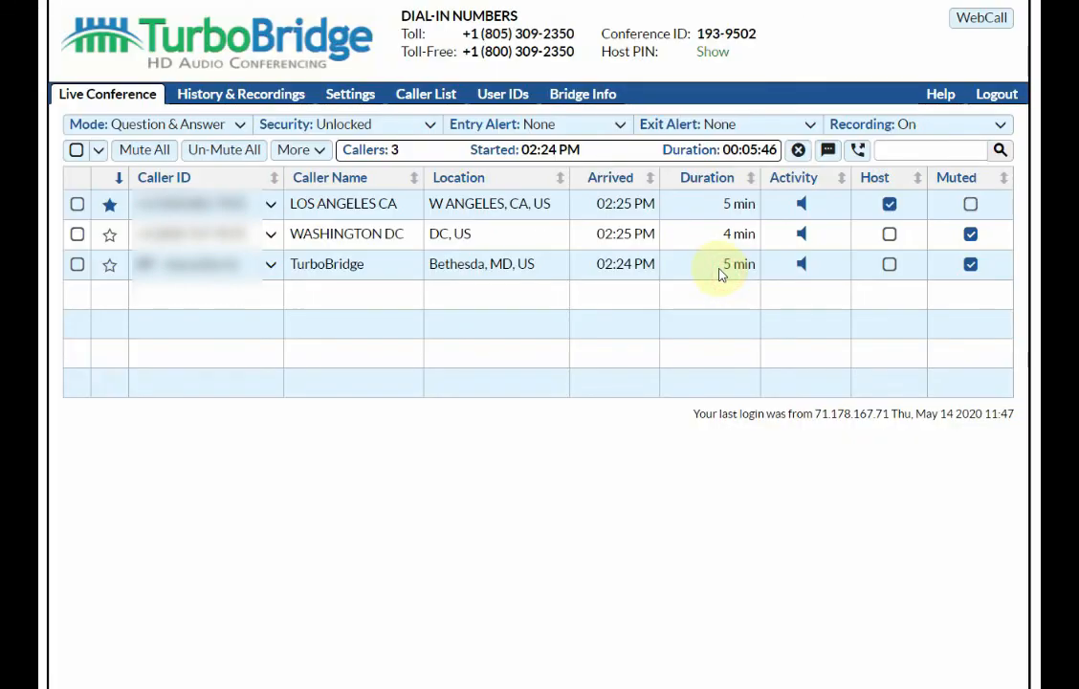